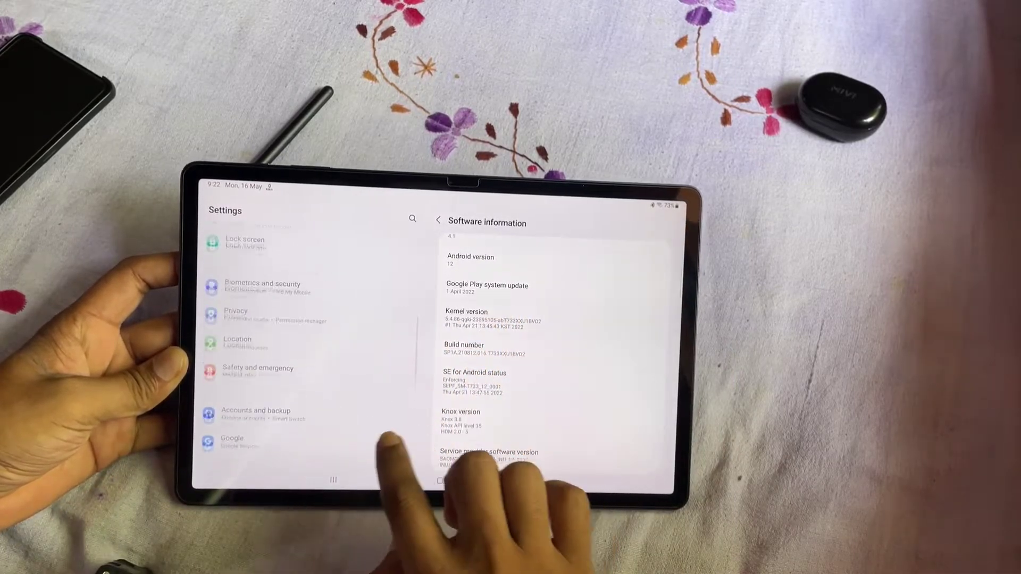
scroll(554, 343, "down", 3)
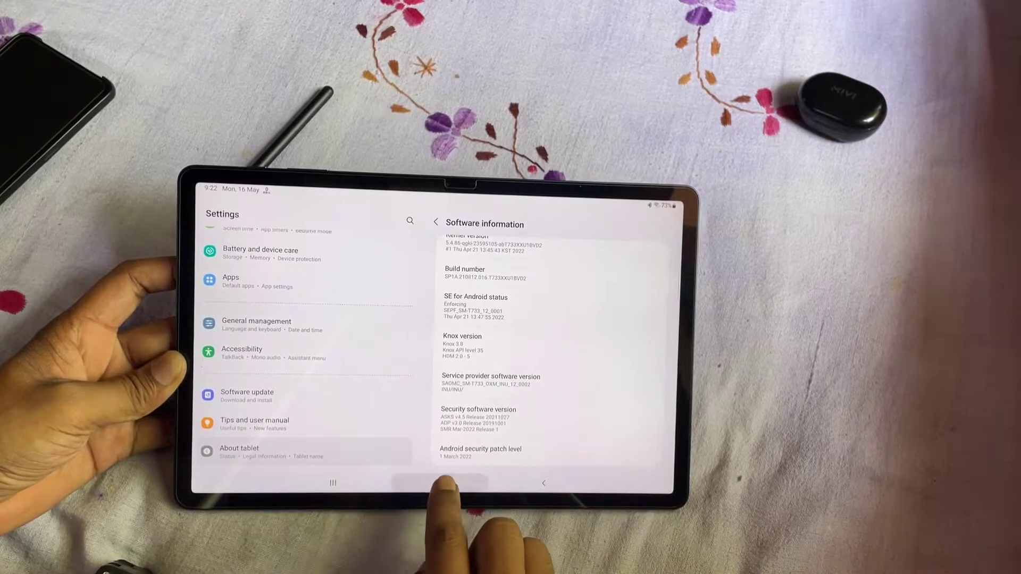
Step: Leave the Software information screen, with its security patch details, for the home screen
left_click(444, 482)
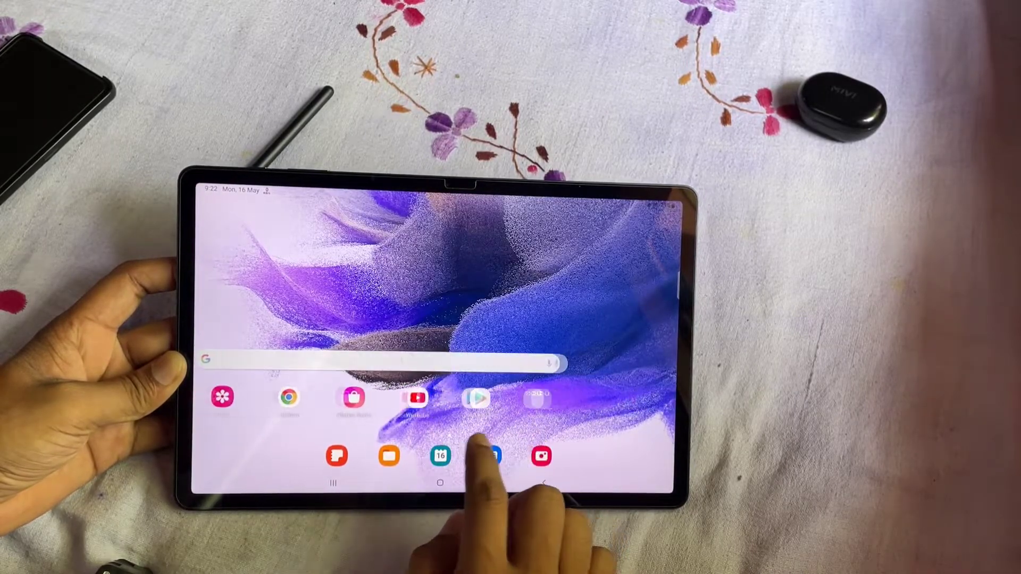
Step: Flip through both app drawer pages, then create a note from S Pen Air Command
left_click_drag(467, 391, 471, 319)
scroll(479, 398, "right", 1)
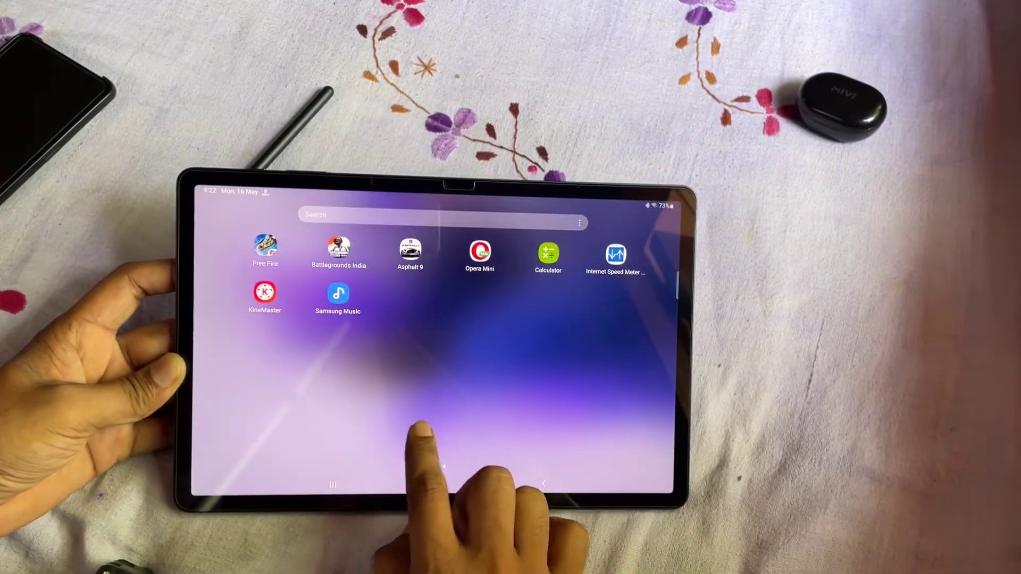
mouse_move(420, 431)
left_mouse_down()
mouse_move(486, 422)
mouse_move(446, 431)
left_mouse_up()
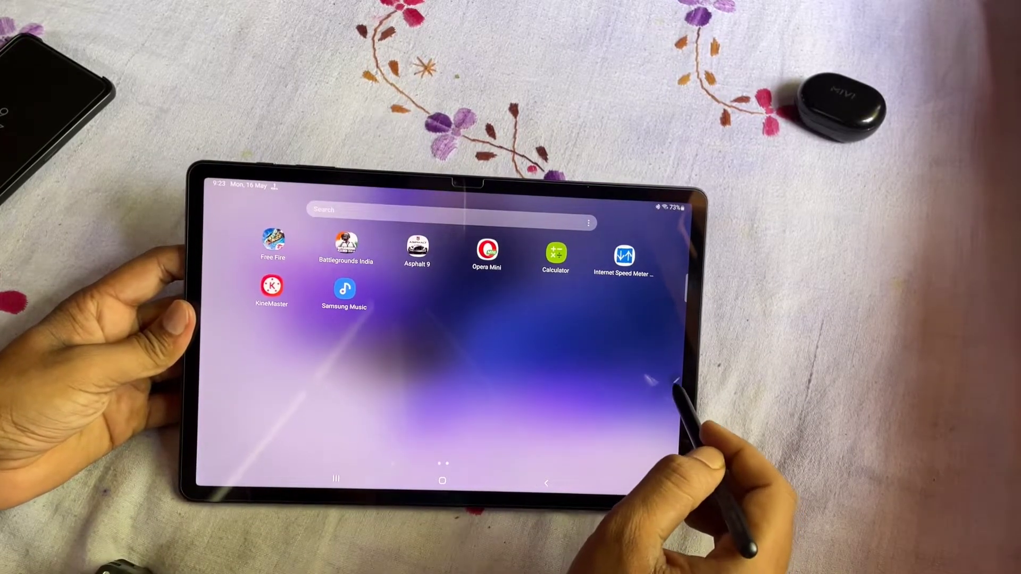
left_click(663, 403)
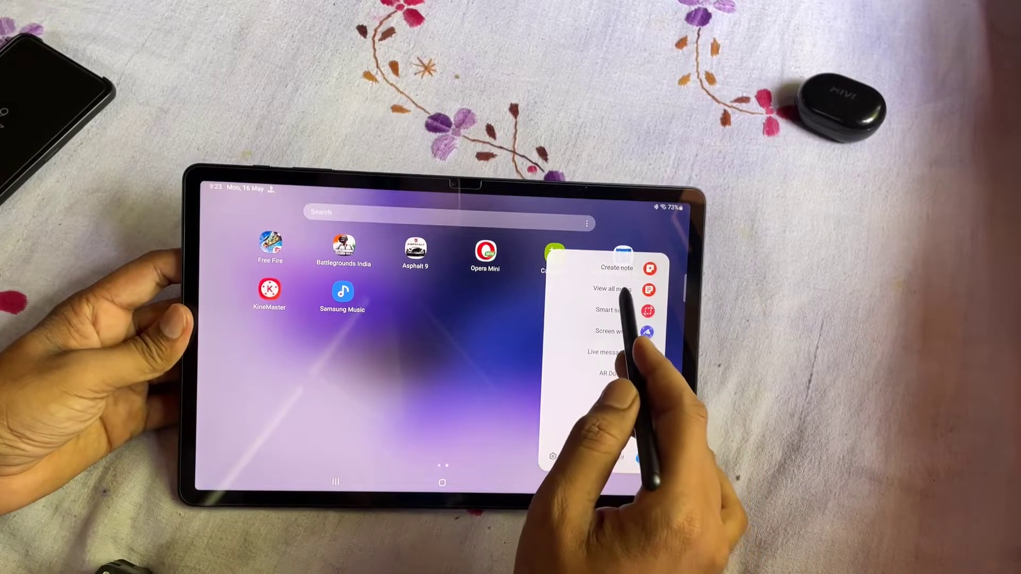
left_click(623, 267)
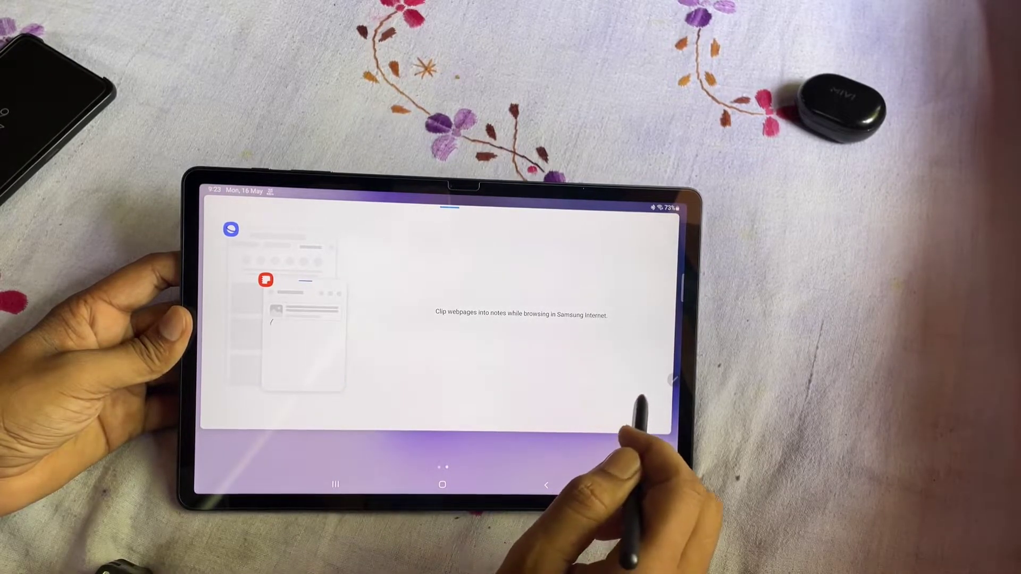
Step: Dismiss the Notes hint and handwrite 'chanelan24tech' with a swoosh and underline
left_click(636, 409)
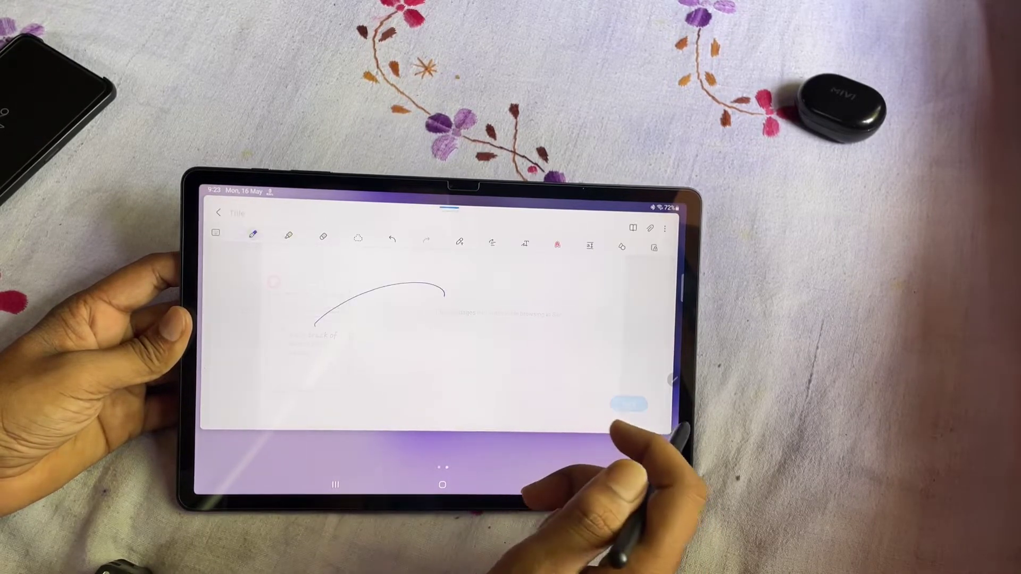
mouse_move(333, 342)
left_mouse_down()
mouse_move(394, 329)
mouse_move(407, 349)
left_mouse_up()
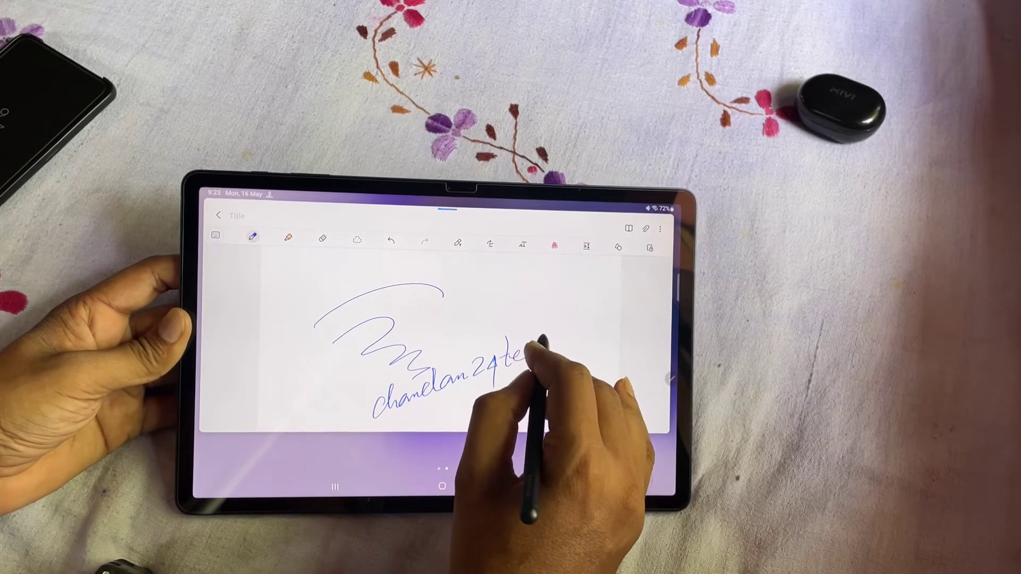
left_click_drag(527, 355, 565, 343)
left_click_drag(431, 416, 543, 375)
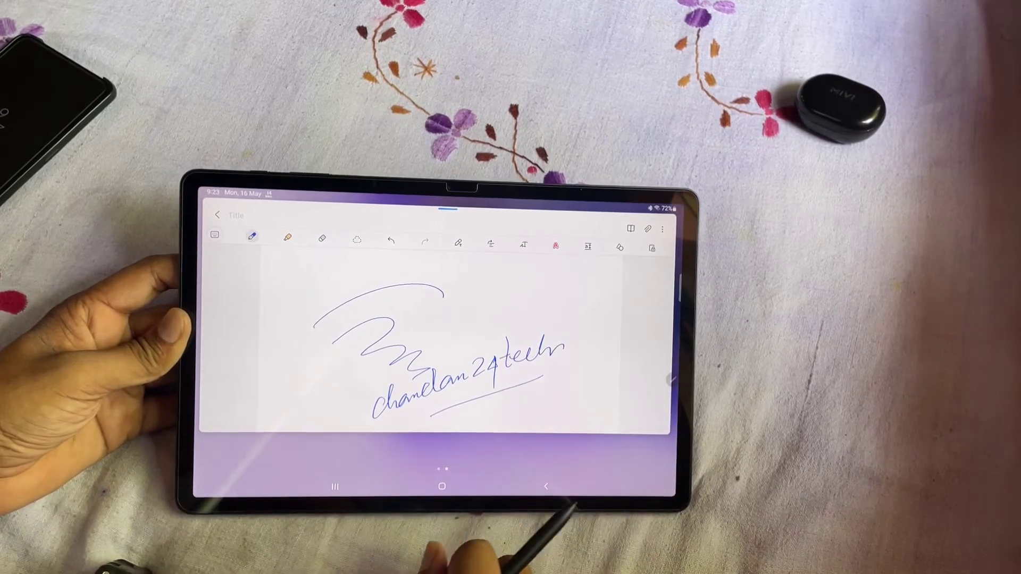